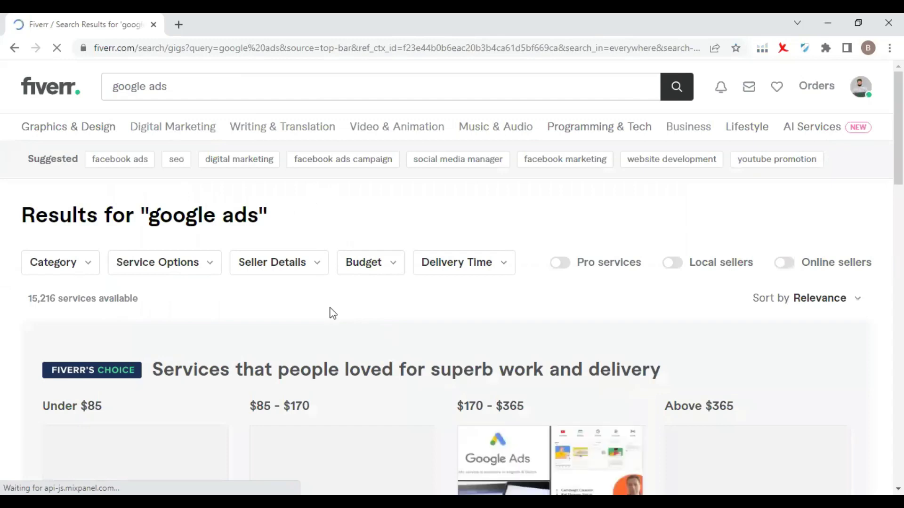
# Step: Open the four Fiverr's Choice gigs from the google ads results, each in its own new tab
pyautogui.scroll(-1, 433, 305)
pyautogui.scroll(-2, 437, 304)
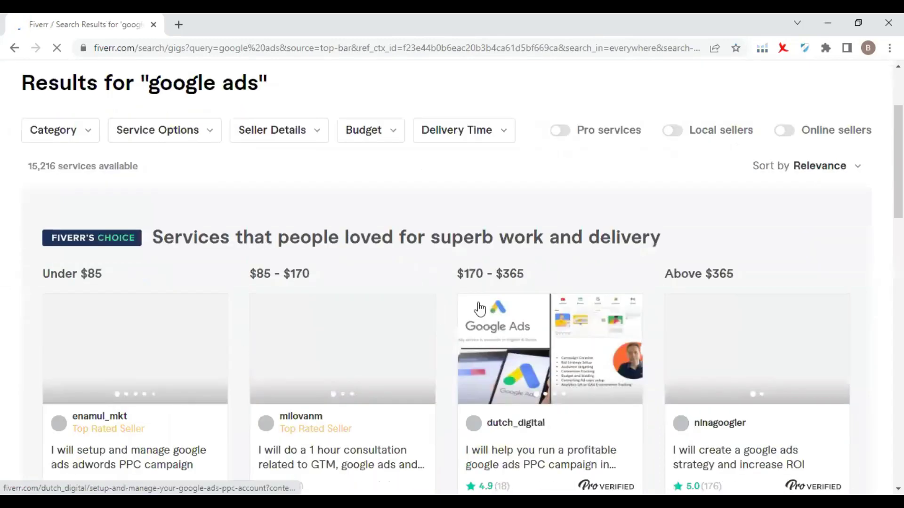
pyautogui.scroll(-1, 448, 306)
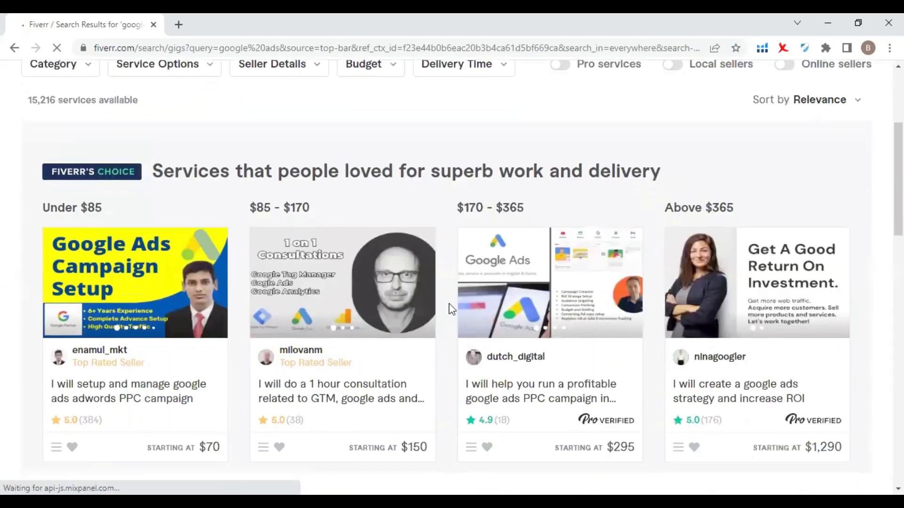
pyautogui.scroll(-1, 448, 310)
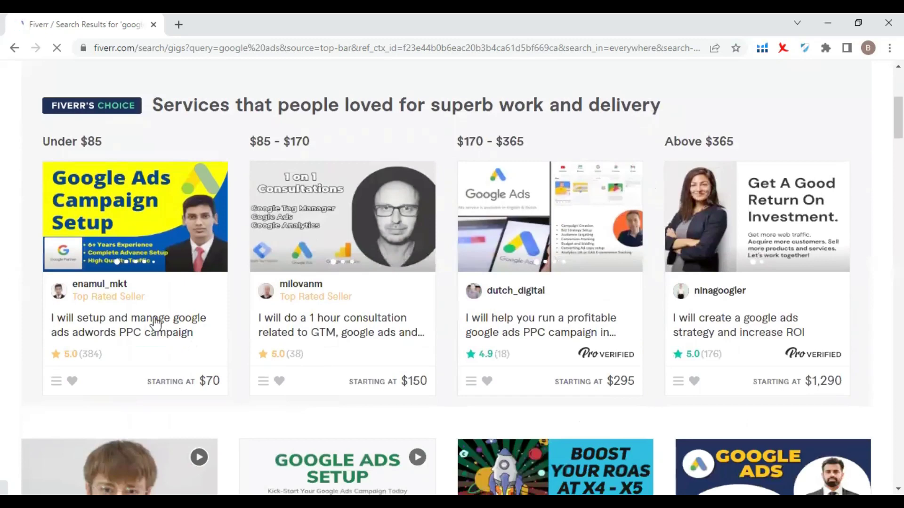
pyautogui.click(185, 329)
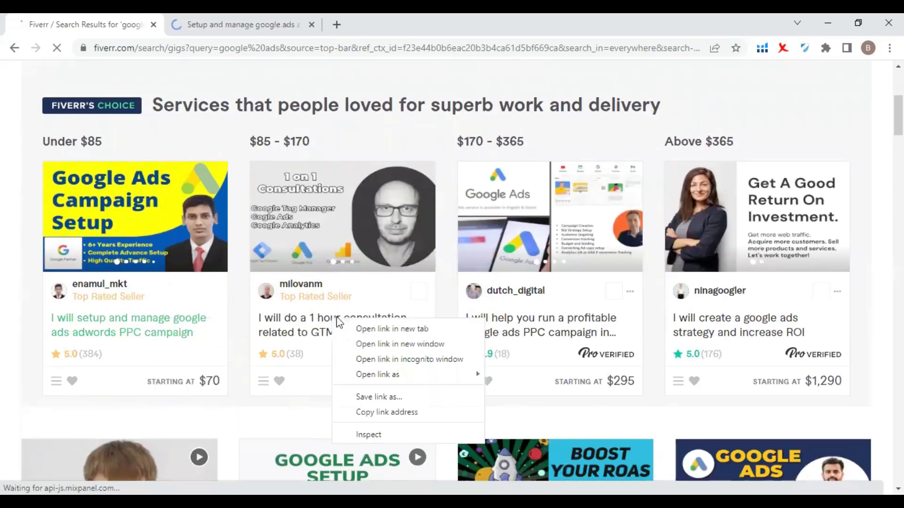
pyautogui.rightClick(332, 321)
pyautogui.click(365, 329)
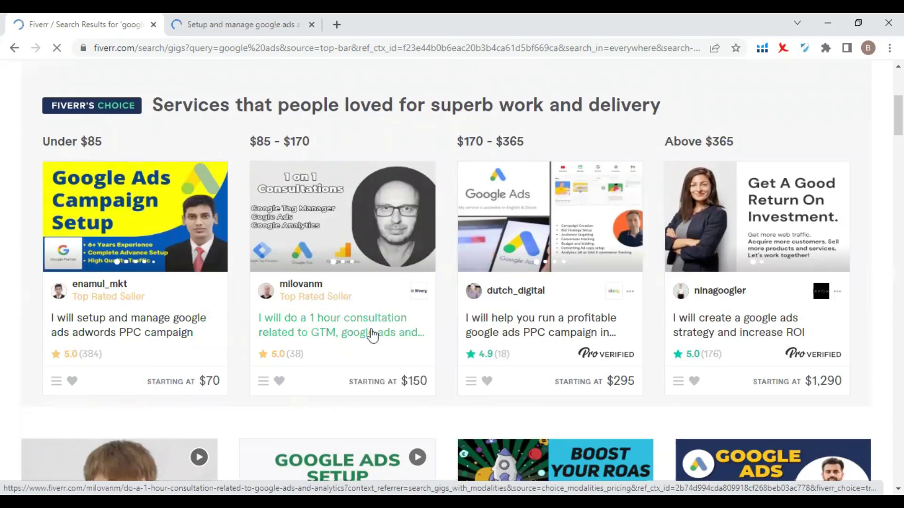
pyautogui.rightClick(512, 322)
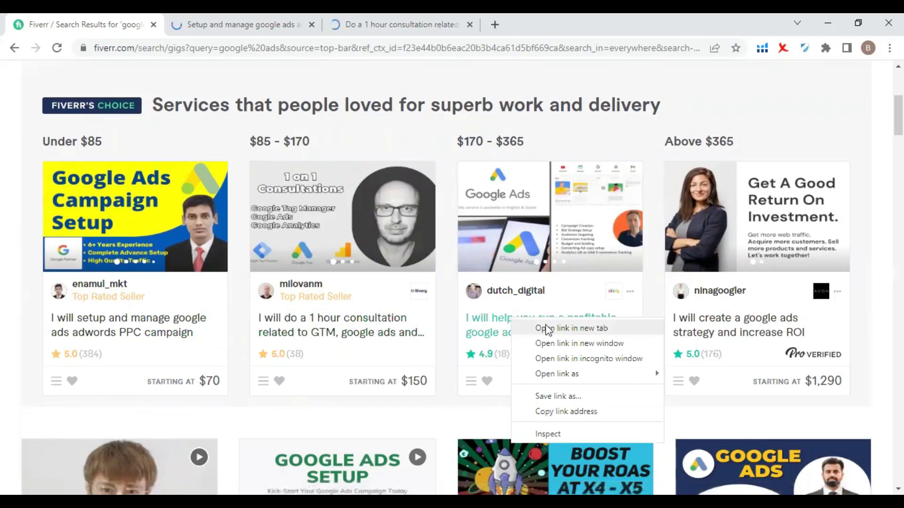
pyautogui.click(546, 325)
pyautogui.rightClick(727, 320)
pyautogui.click(753, 325)
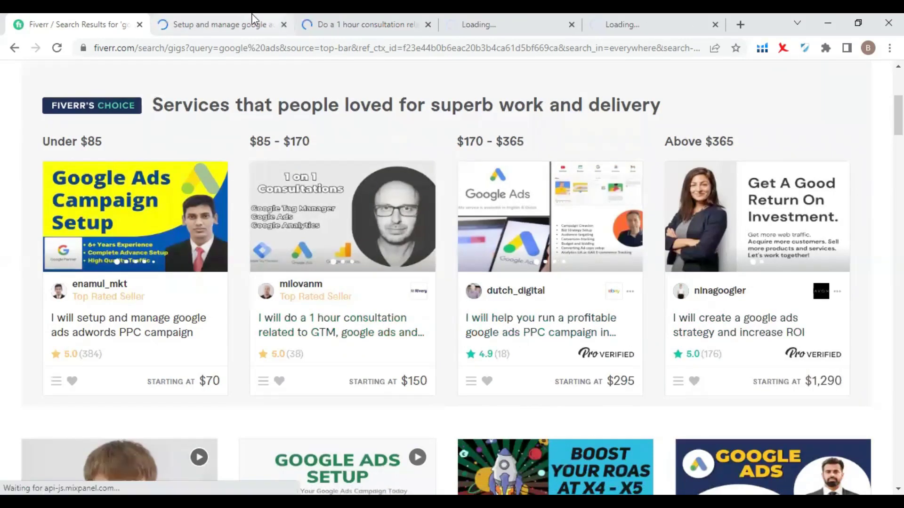
# Step: View the PPC campaign setup gig and highlight its opening question and the seller's introduction under About This Gig
pyautogui.click(235, 25)
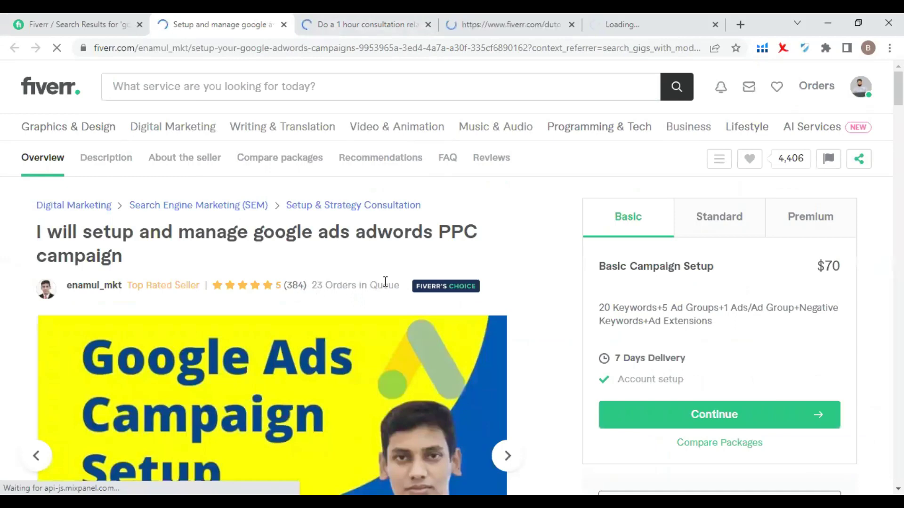
pyautogui.scroll(-10, 247, 262)
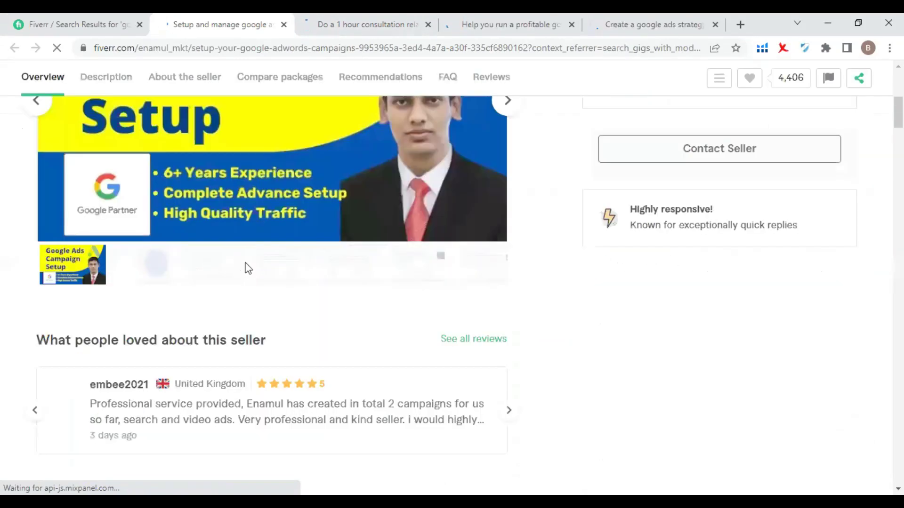
pyautogui.scroll(-3, 249, 268)
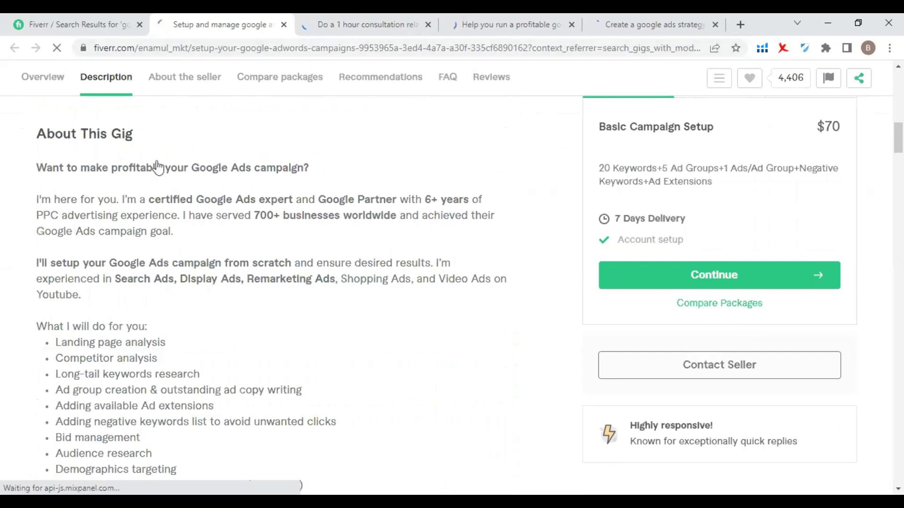
pyautogui.moveTo(37, 168); pyautogui.dragTo(305, 167)
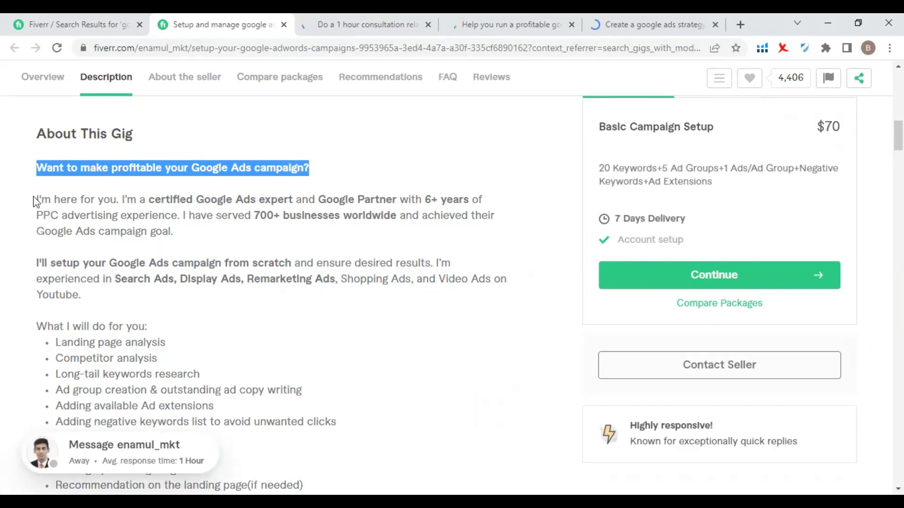
pyautogui.moveTo(35, 200); pyautogui.dragTo(397, 232)
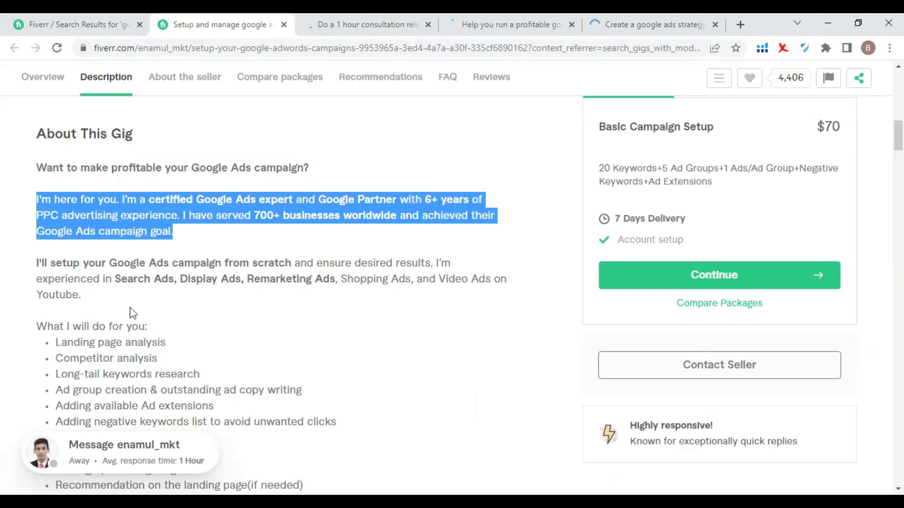
pyautogui.scroll(-3, 60, 190)
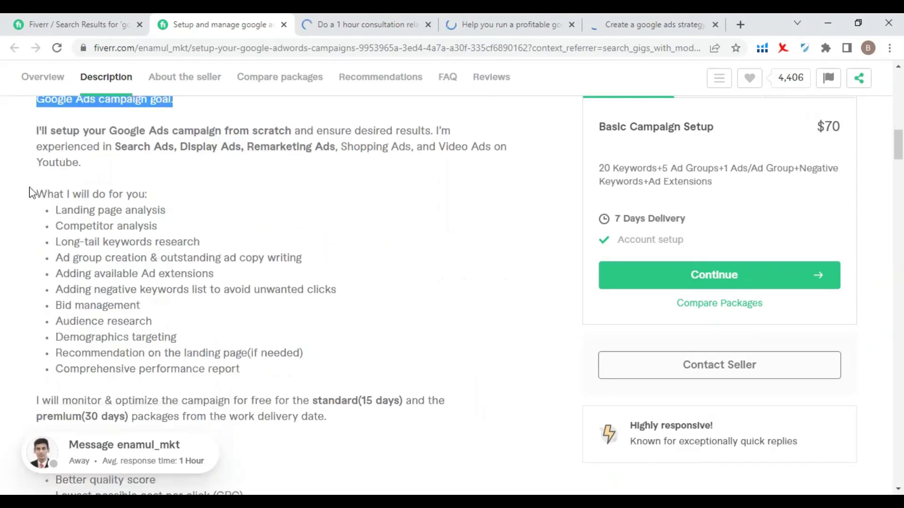
# Step: Highlight the "What I will do for you" list, the "Why you hire me?" points and the contact recommendation, then clear the selection
pyautogui.moveTo(32, 193); pyautogui.dragTo(263, 376)
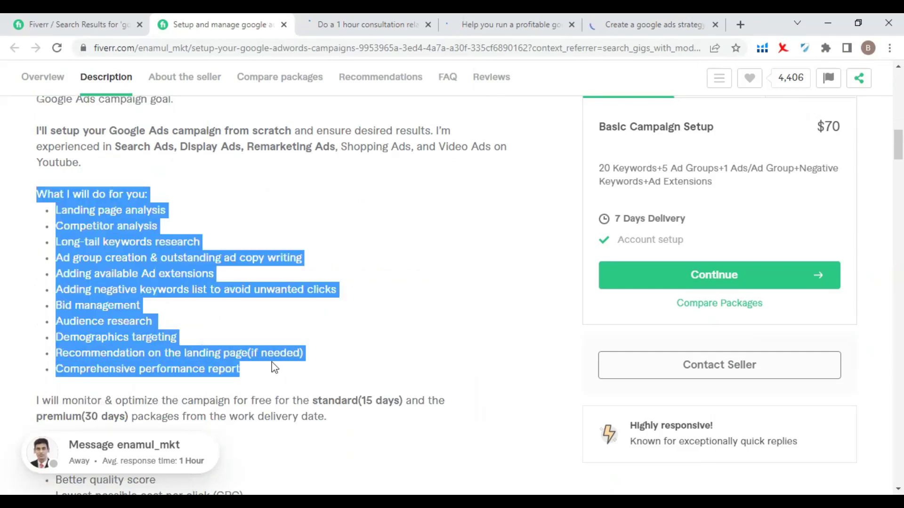
pyautogui.scroll(-3, 274, 367)
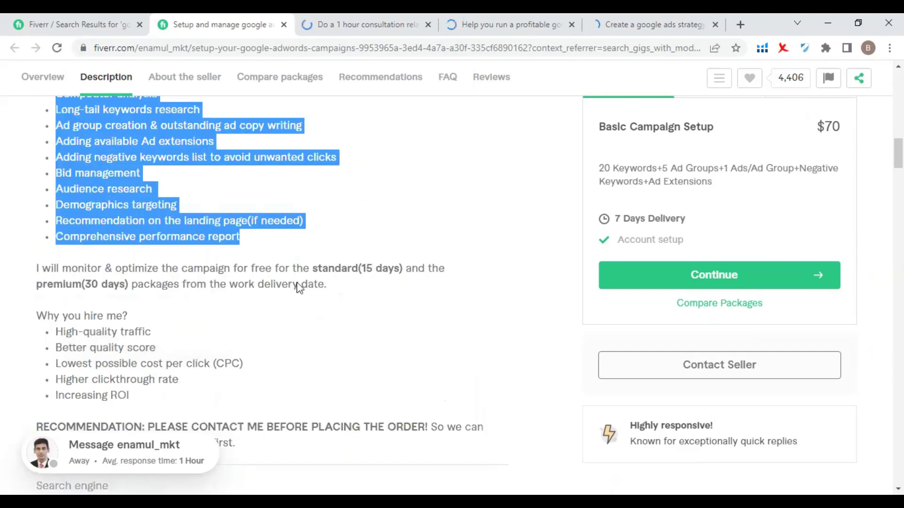
pyautogui.moveTo(328, 284); pyautogui.dragTo(141, 323)
pyautogui.scroll(-1, 131, 307)
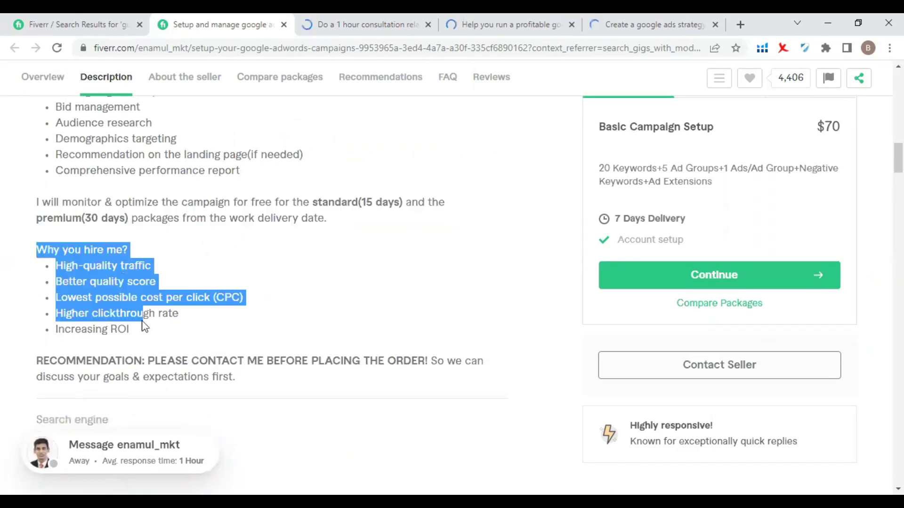
pyautogui.moveTo(263, 386); pyautogui.dragTo(37, 360)
pyautogui.click(263, 292)
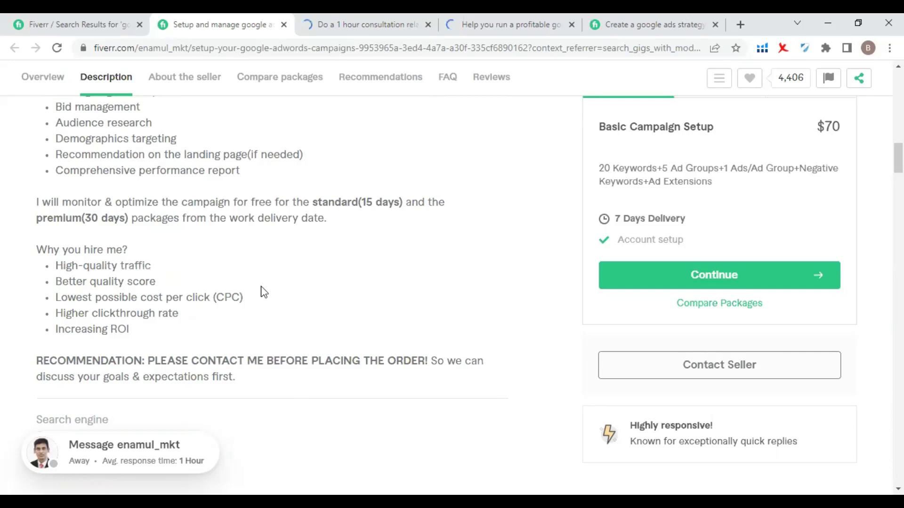
# Step: Return to the start of About This Gig and highlight the opening question and introduction paragraph again, leaving nothing selected
pyautogui.scroll(5, 224, 270)
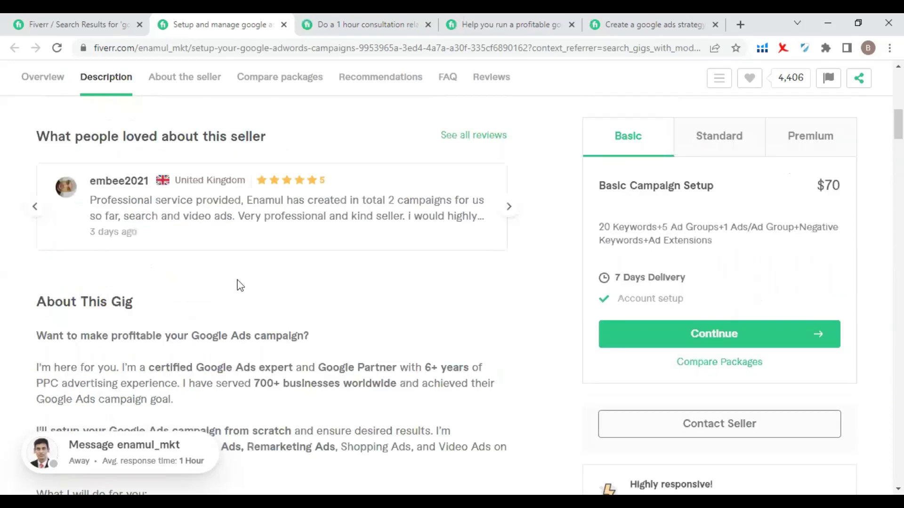
pyautogui.scroll(-2, 298, 260)
pyautogui.moveTo(312, 235); pyautogui.dragTo(29, 227)
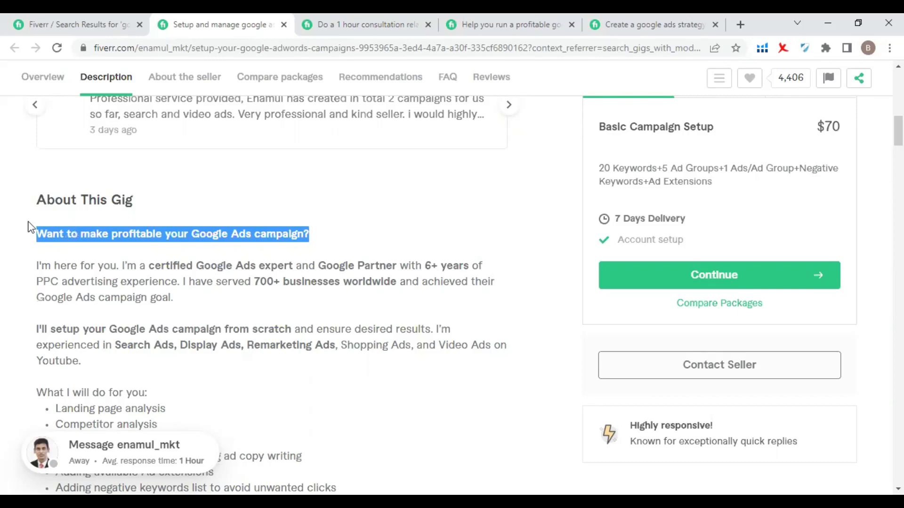
pyautogui.moveTo(175, 301); pyautogui.dragTo(37, 265)
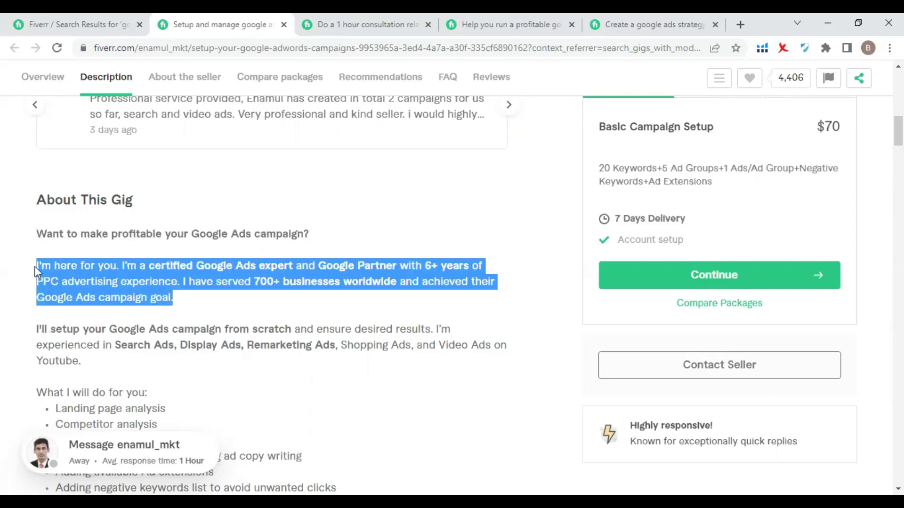
pyautogui.click(100, 281)
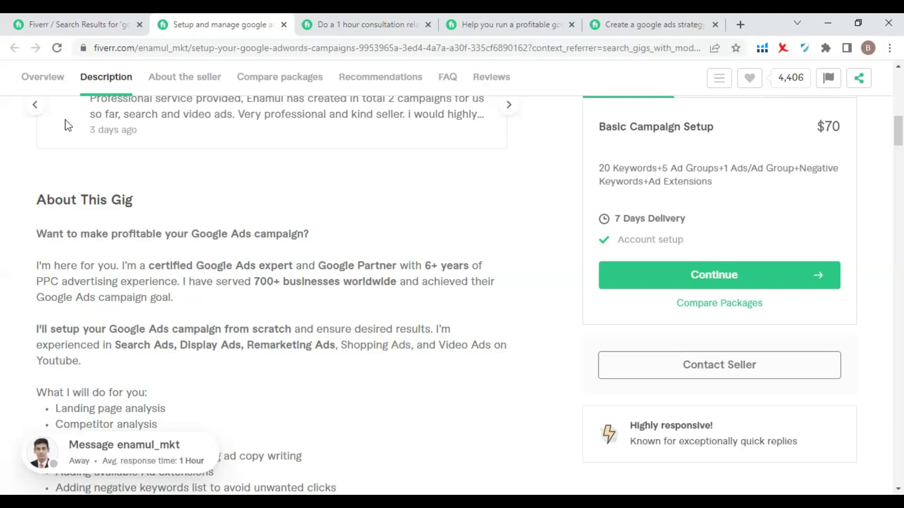
# Step: Review the same gig's service list, free monitoring offer and hiring reasons, returning to the start of the description
pyautogui.scroll(-4, 143, 266)
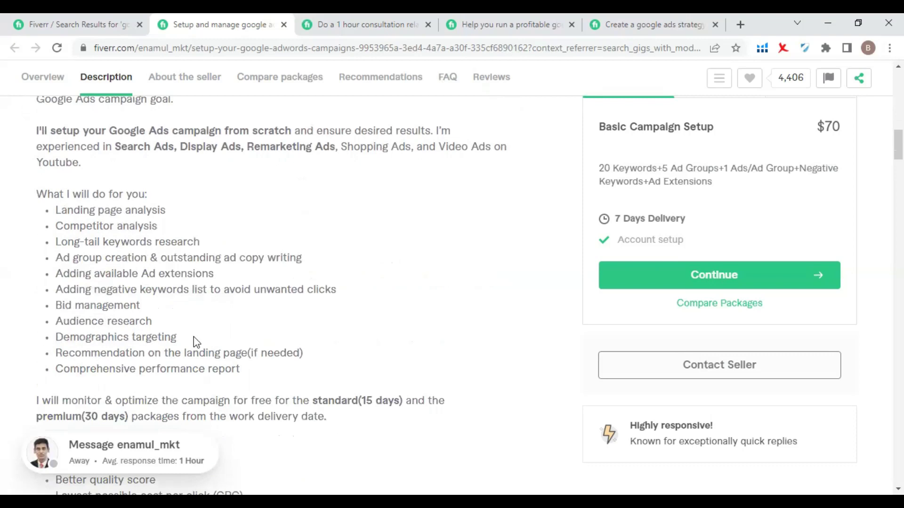
pyautogui.scroll(-3, 193, 337)
pyautogui.scroll(-2, 265, 328)
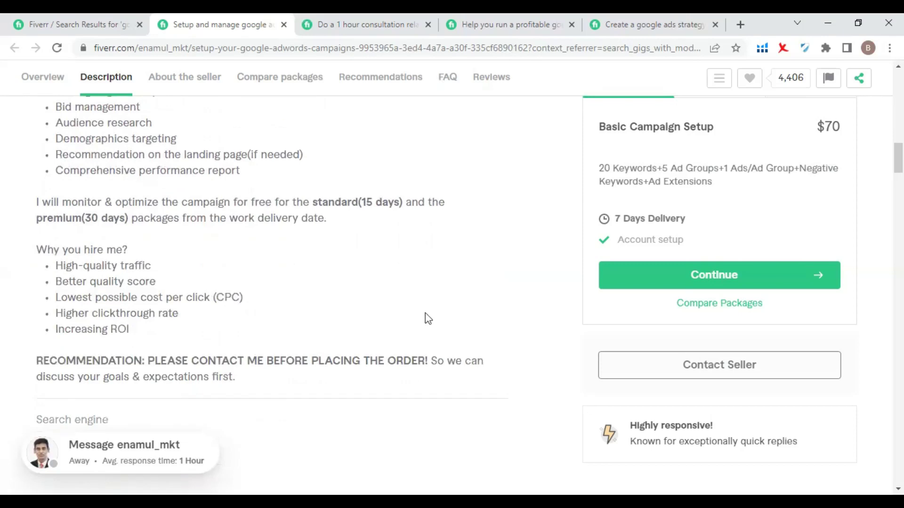
pyautogui.scroll(3, 425, 312)
pyautogui.scroll(4, 348, 312)
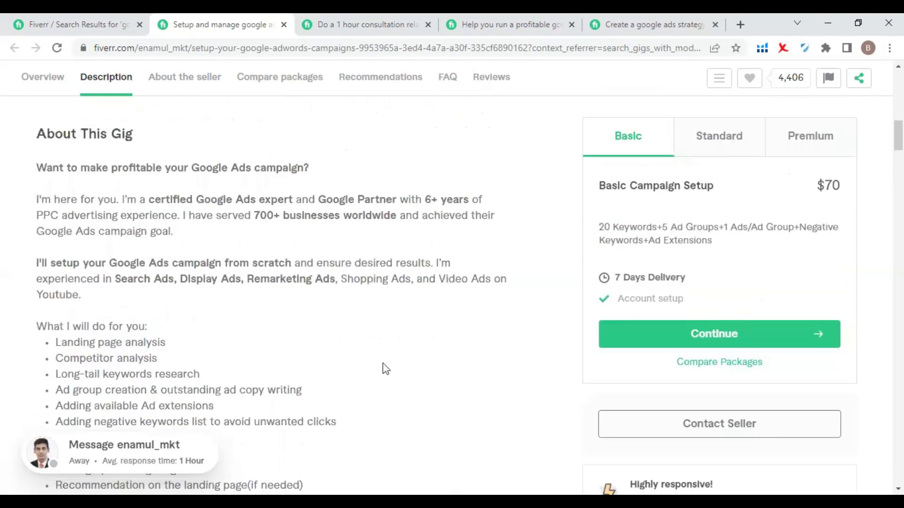
# Step: Switch to the 1 hour consultation gig and read its About This Gig description
pyautogui.click(343, 29)
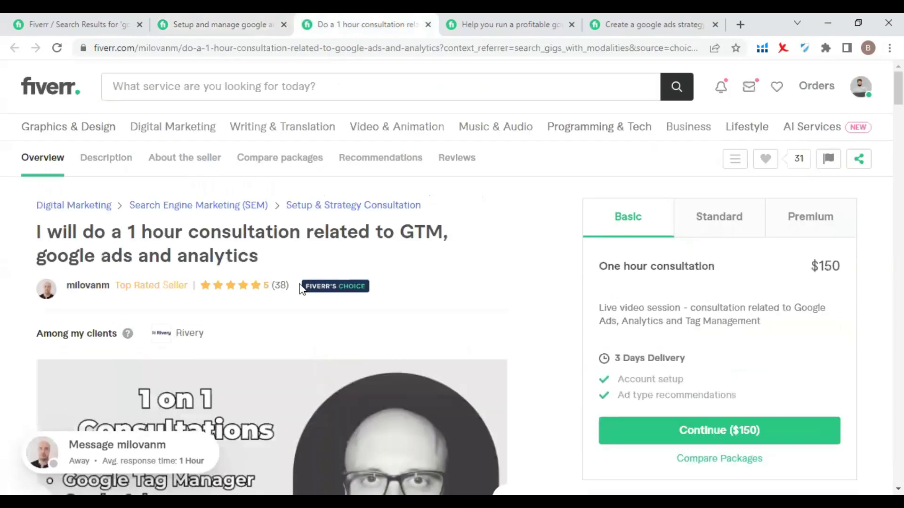
pyautogui.scroll(-8, 282, 255)
pyautogui.scroll(-5, 281, 251)
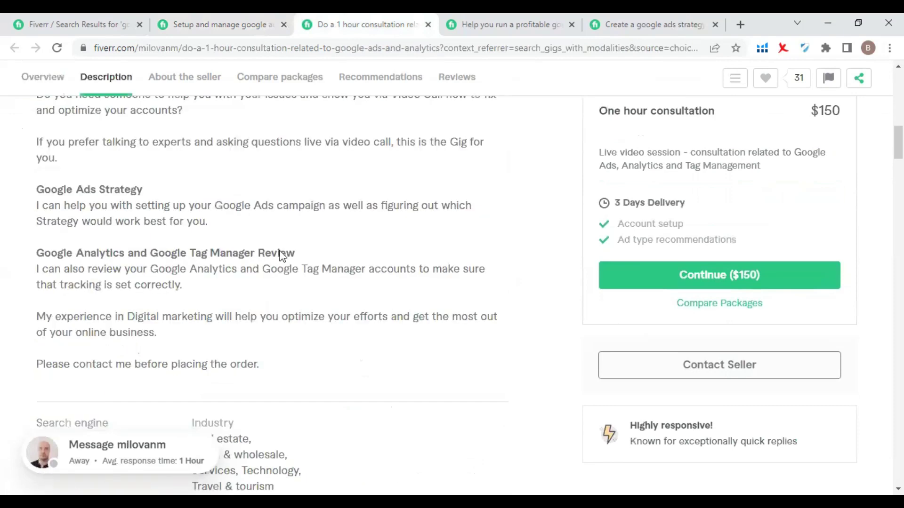
pyautogui.scroll(3, 282, 255)
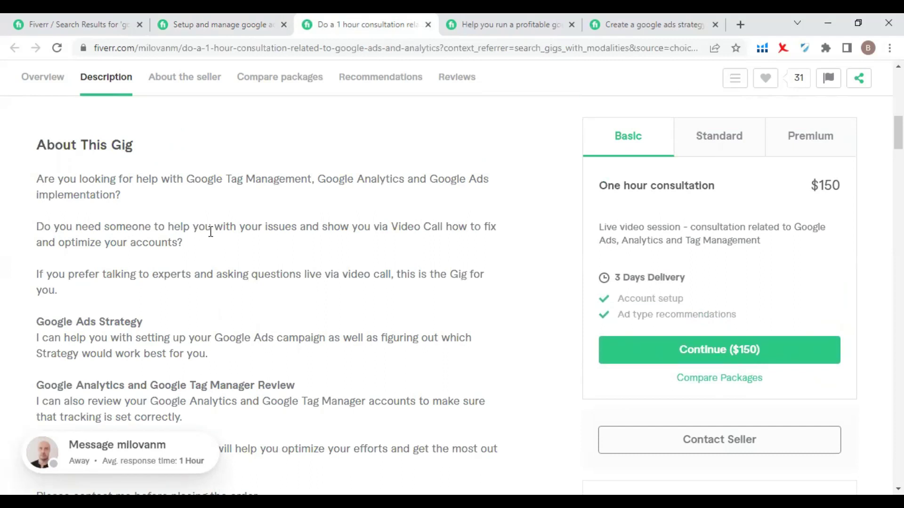
# Step: Switch to the English or Dutch PPC campaign gig and highlight the seller's introduction and the experience paragraph
pyautogui.click(471, 24)
pyautogui.scroll(-2, 292, 316)
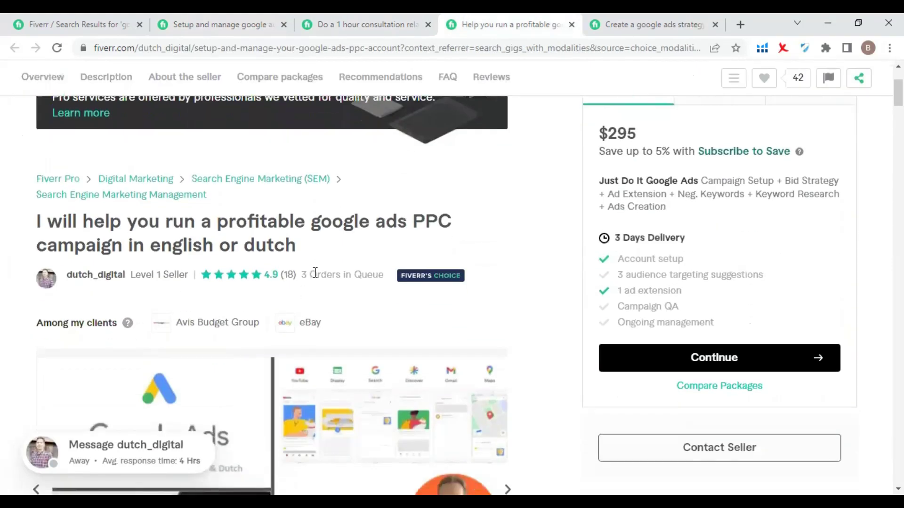
pyautogui.scroll(-12, 311, 283)
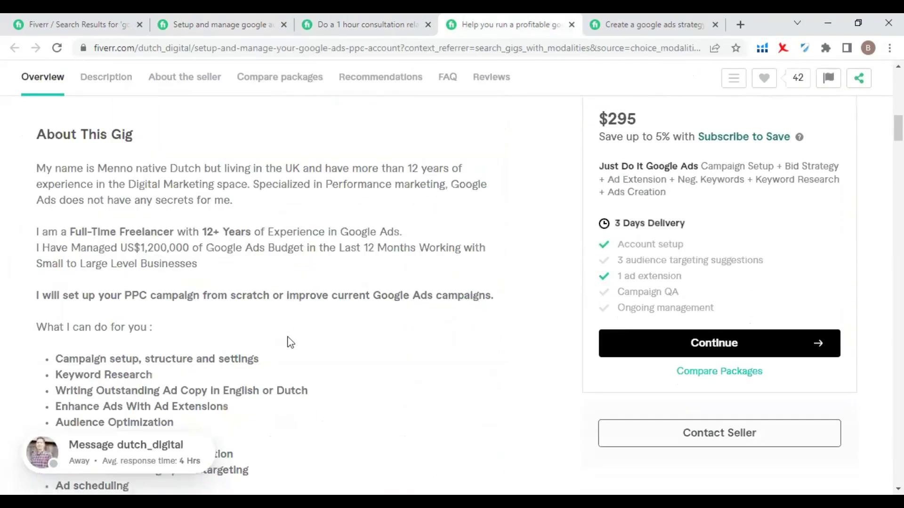
pyautogui.scroll(-2, 287, 343)
pyautogui.scroll(4, 187, 295)
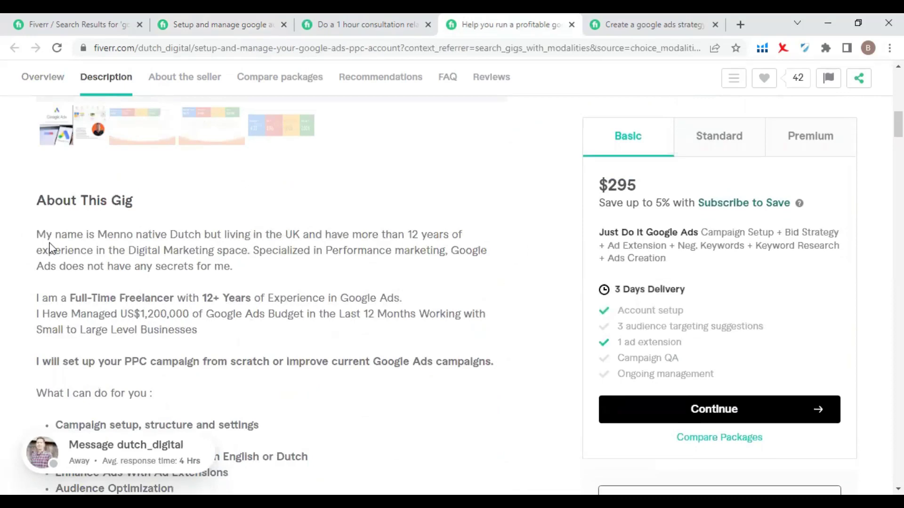
pyautogui.moveTo(37, 234); pyautogui.dragTo(250, 266)
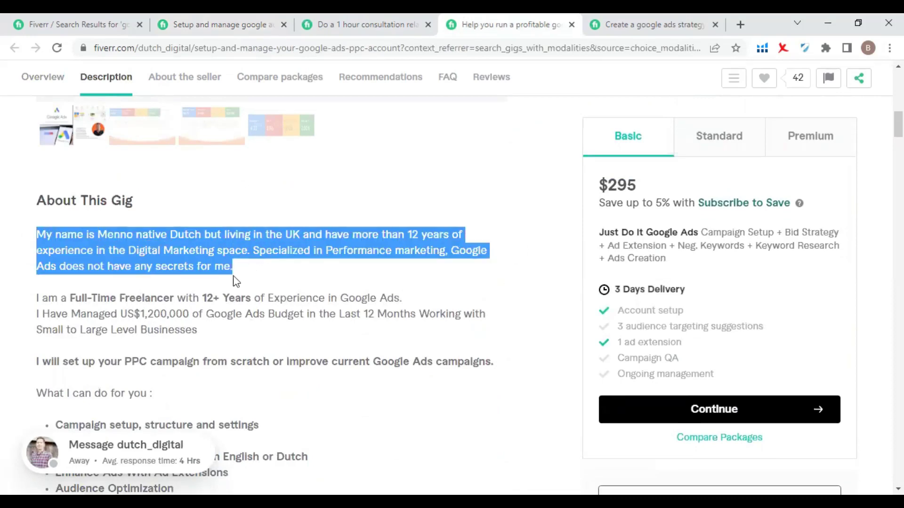
pyautogui.moveTo(218, 351); pyautogui.dragTo(16, 306)
# Step: Highlight this gig's "What I can do for you" list, review its exclusions and consultation note, and switch to the google ads strategy gig
pyautogui.scroll(-3, 160, 355)
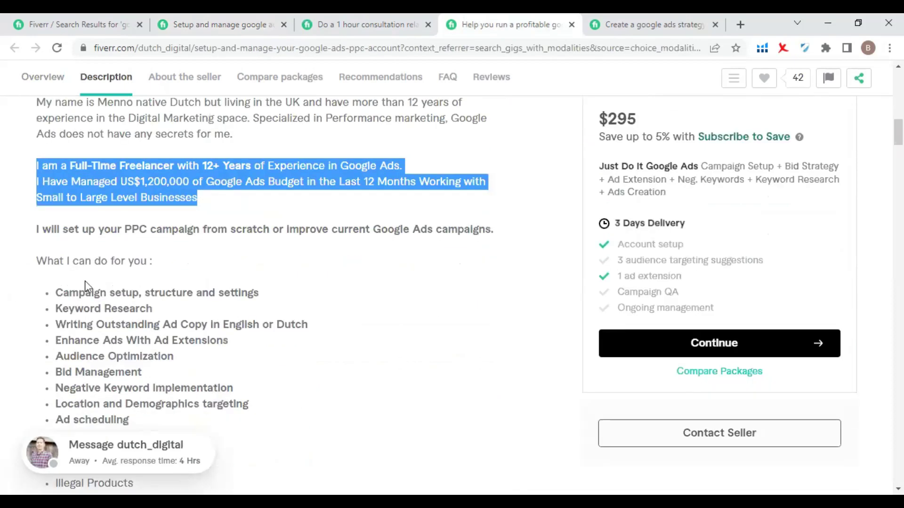
pyautogui.moveTo(40, 230); pyautogui.dragTo(191, 417)
pyautogui.scroll(-7, 191, 417)
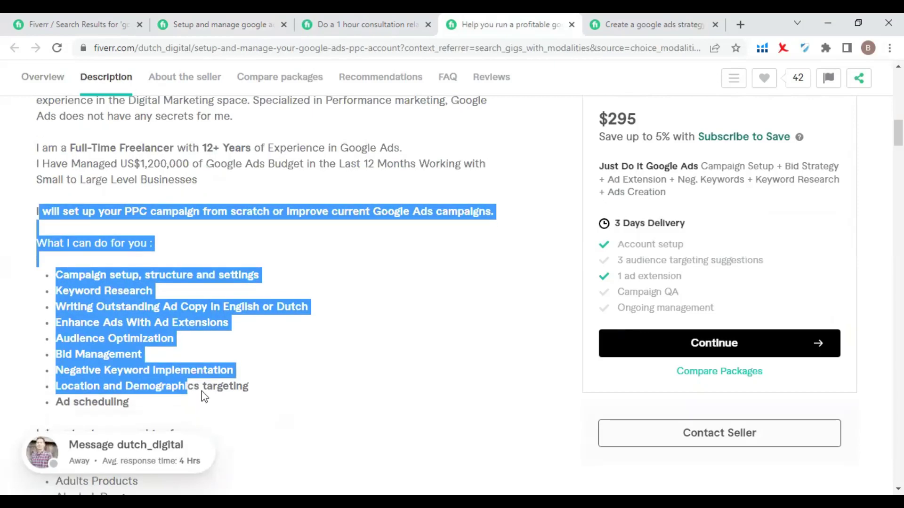
pyautogui.moveTo(461, 282); pyautogui.dragTo(17, 252)
pyautogui.click(347, 244)
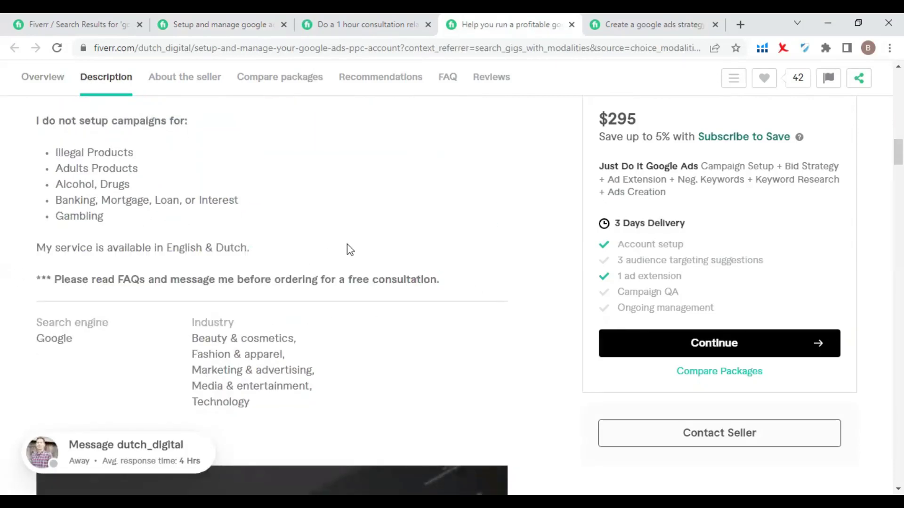
pyautogui.click(682, 21)
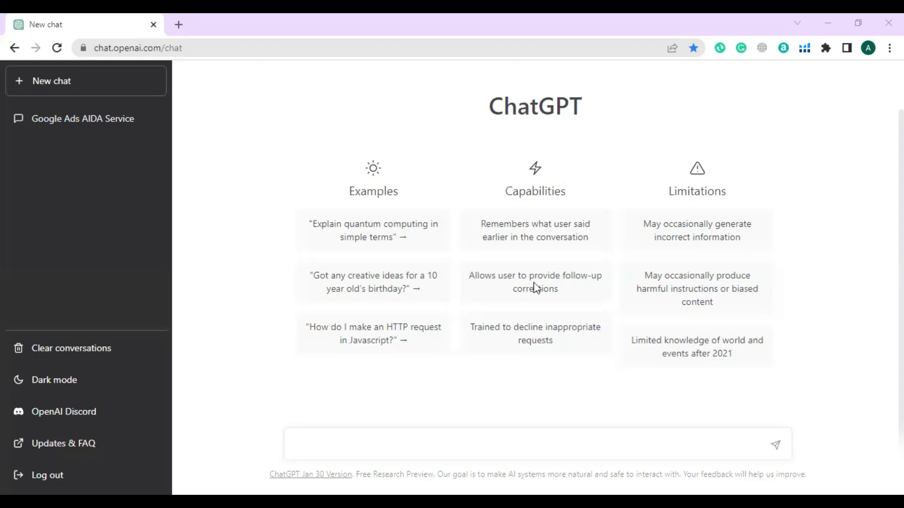
# Step: Switch to ChatGPT and submit the prompt "Write a service description for google using AIDA"
pyautogui.click(319, 444)
pyautogui.write('Write a service descr')
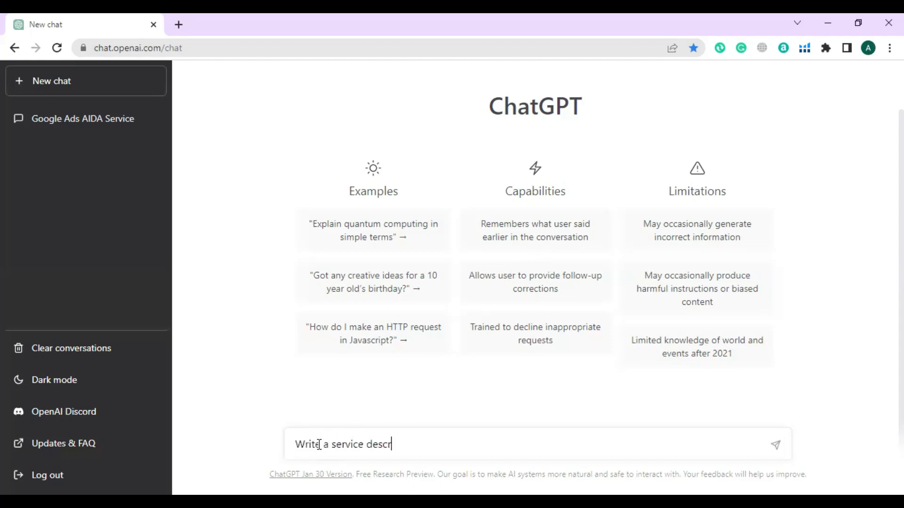
pyautogui.write('iption for googlr sa')
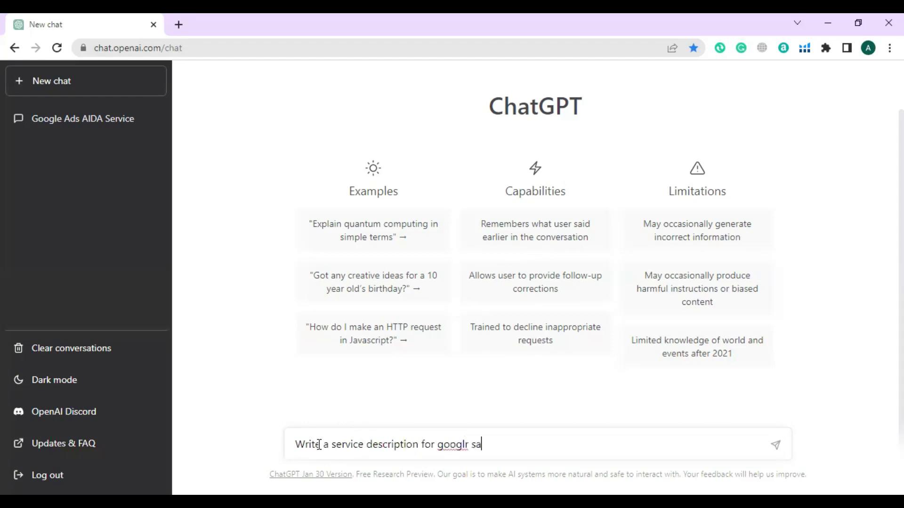
pyautogui.write('d')
pyautogui.press('BackSpace')
pyautogui.press('BackSpace')
pyautogui.press('BackSpace')
pyautogui.press('BackSpace')
pyautogui.press('BackSpace')
pyautogui.write('le using AIDA')
pyautogui.click(466, 445)
pyautogui.press('BackSpace')
pyautogui.click(555, 447)
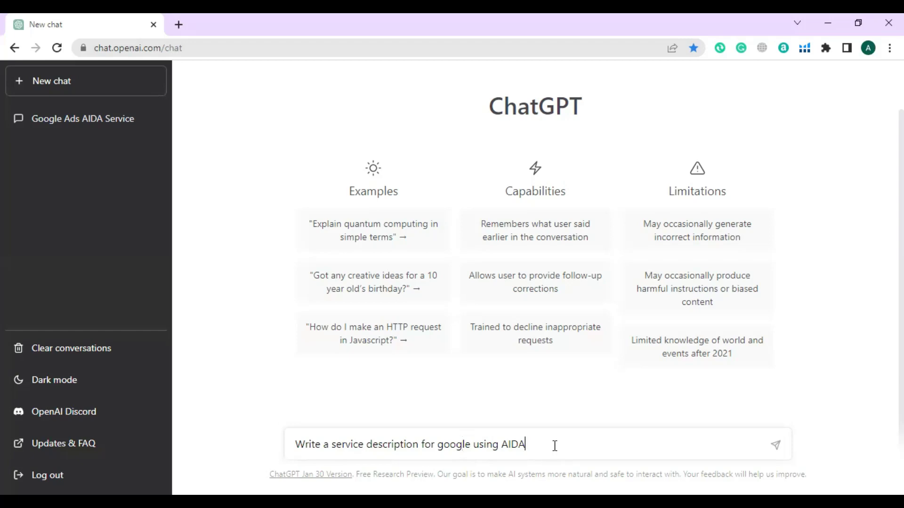
pyautogui.press('Return')
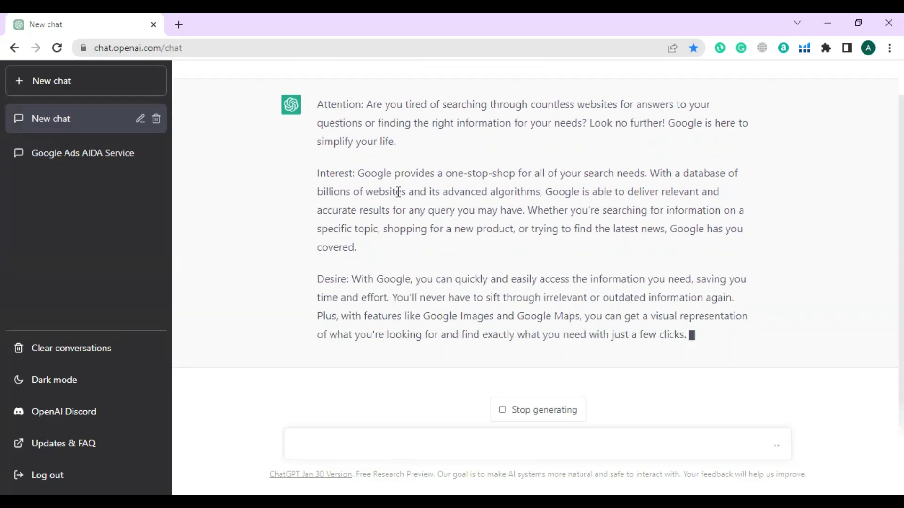
# Step: Skim the reply and submit the follow-up prompt "Write a services description for google ads using AIDA"
pyautogui.scroll(1, 468, 203)
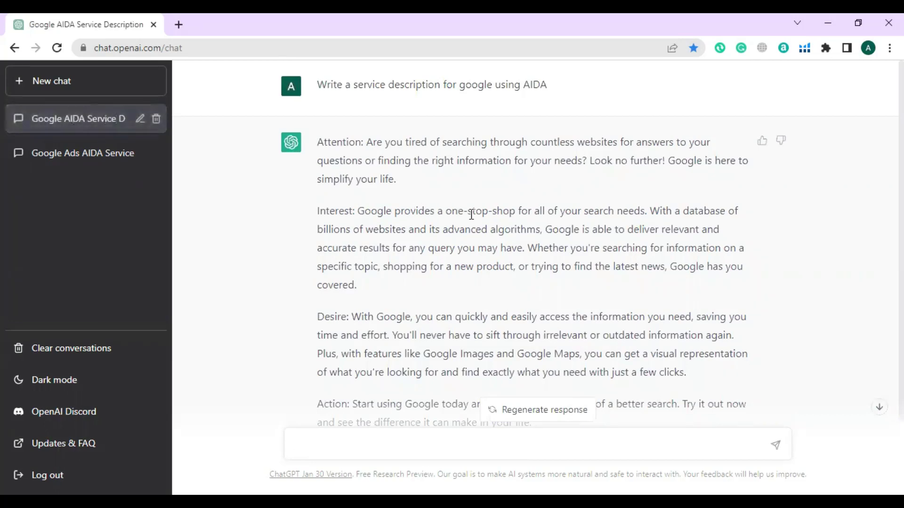
pyautogui.scroll(-2, 360, 431)
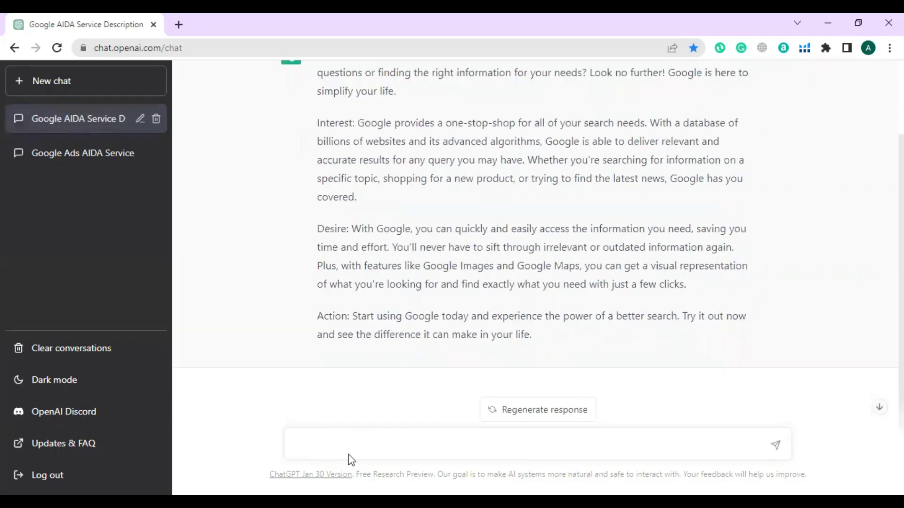
pyautogui.write('Write a services descr')
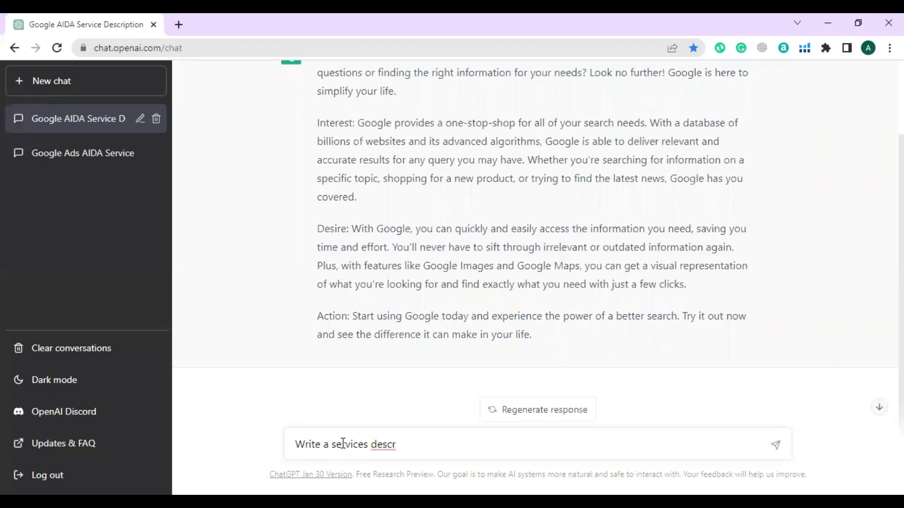
pyautogui.write('iption for goolge ads')
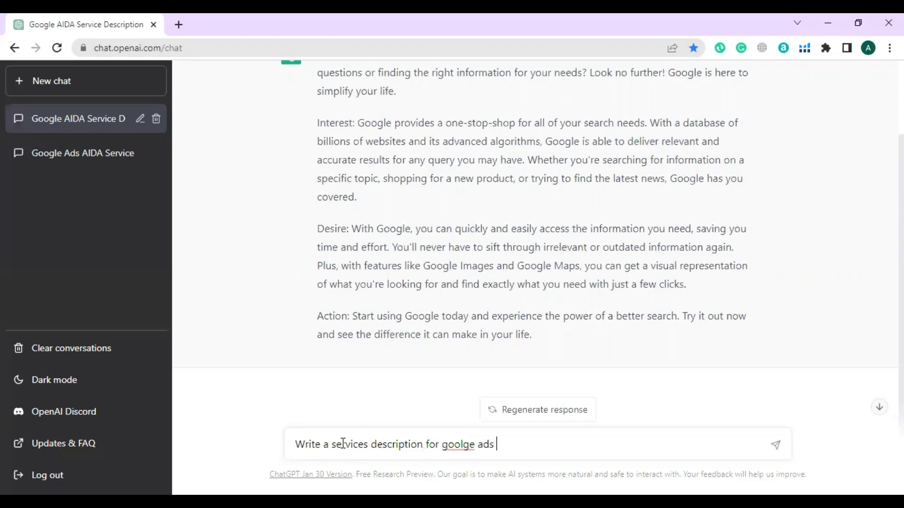
pyautogui.press('BackSpace')
pyautogui.press('BackSpace')
pyautogui.press('BackSpace')
pyautogui.press('BackSpace')
pyautogui.press('BackSpace')
pyautogui.press('BackSpace')
pyautogui.press('BackSpace')
pyautogui.press('BackSpace')
pyautogui.write('gle ads using AIDA')
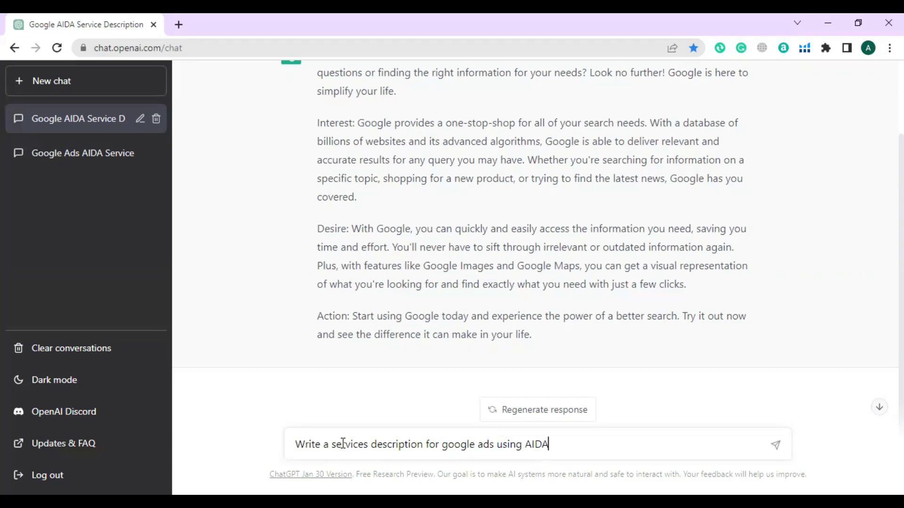
pyautogui.press('Return')
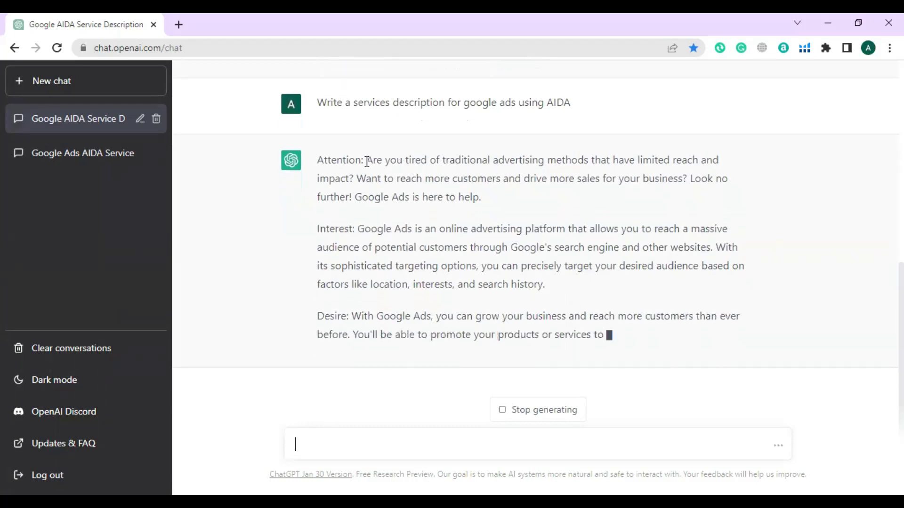
# Step: Highlight the Attention, Interest, Desire and Action texts in turn while reading the Google Ads reply
pyautogui.moveTo(367, 162); pyautogui.dragTo(488, 182)
pyautogui.click(487, 180)
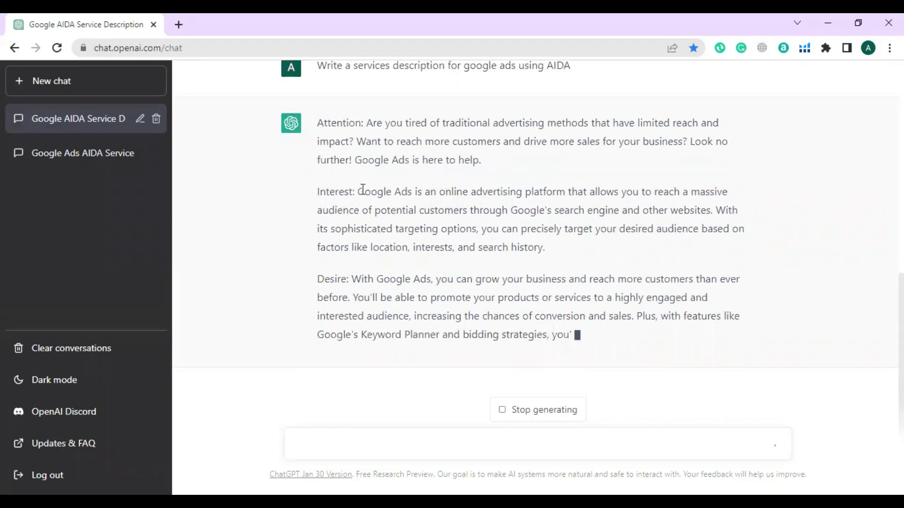
pyautogui.moveTo(359, 190); pyautogui.dragTo(581, 198)
pyautogui.click(581, 197)
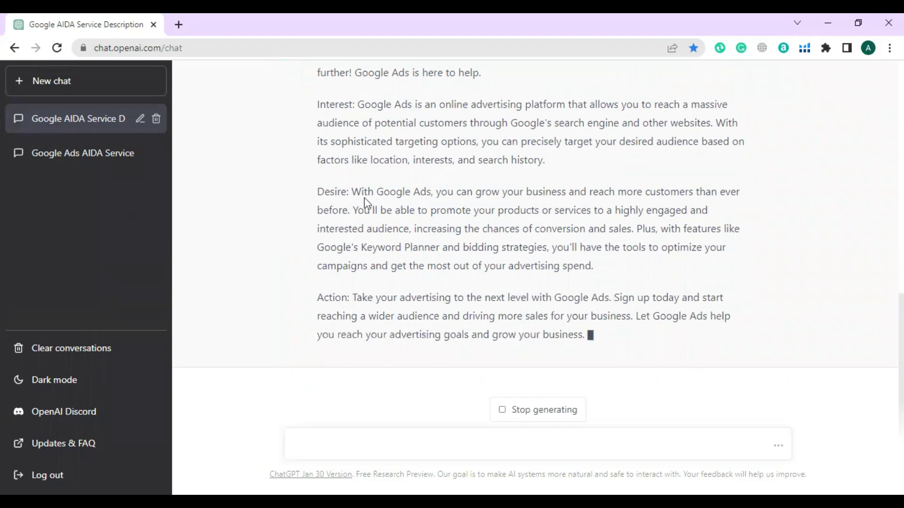
pyautogui.moveTo(351, 192); pyautogui.dragTo(594, 268)
pyautogui.moveTo(353, 295); pyautogui.dragTo(588, 335)
# Step: Highlight the Attention paragraph, then its phrases on traditional advertising methods, customers and sales, and "Google Ads is here to help."
pyautogui.scroll(3, 535, 295)
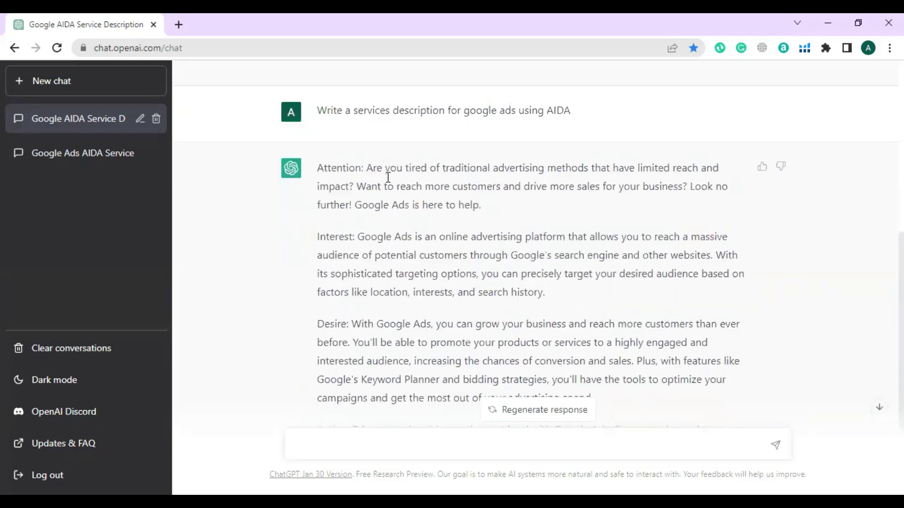
pyautogui.moveTo(367, 168); pyautogui.dragTo(488, 204)
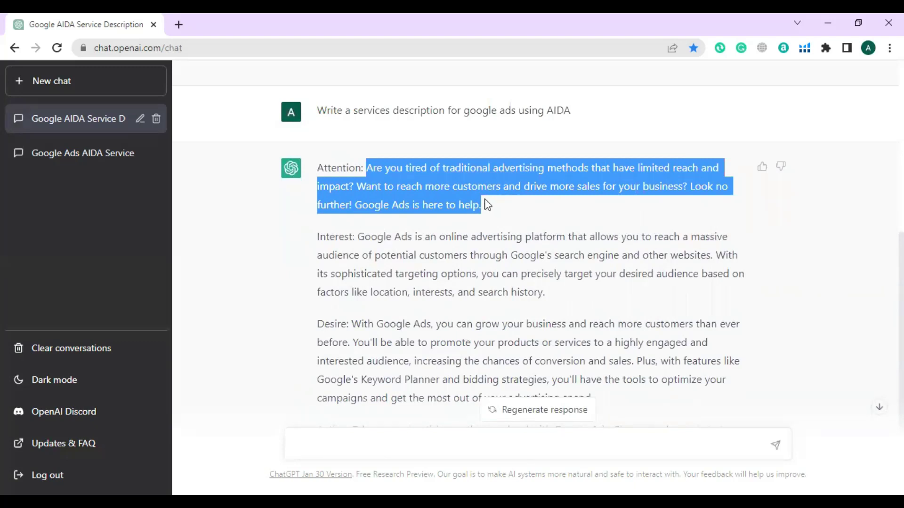
pyautogui.click(484, 178)
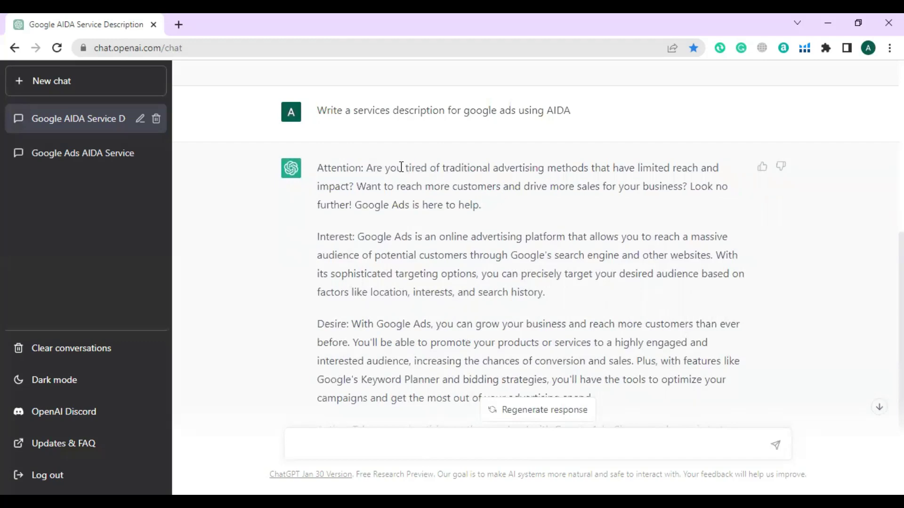
pyautogui.moveTo(405, 168); pyautogui.dragTo(586, 166)
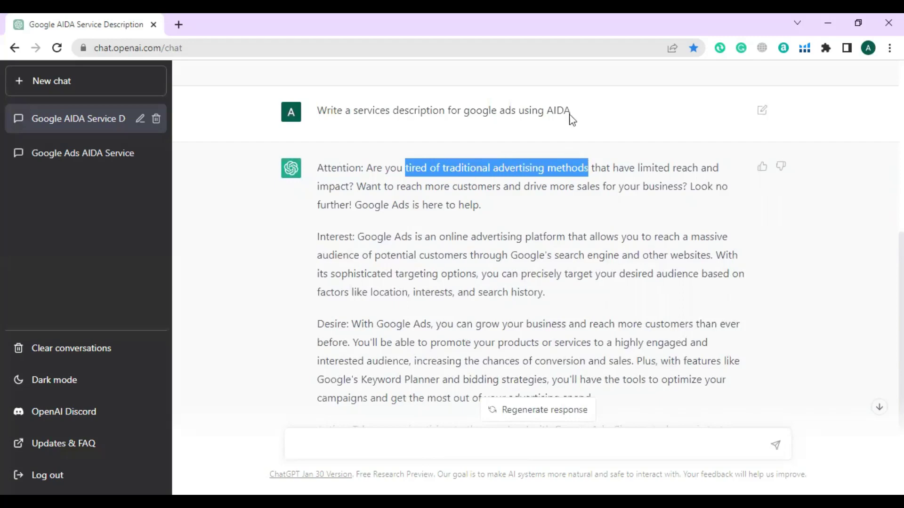
pyautogui.moveTo(434, 186); pyautogui.dragTo(659, 186)
pyautogui.moveTo(487, 225); pyautogui.dragTo(358, 206)
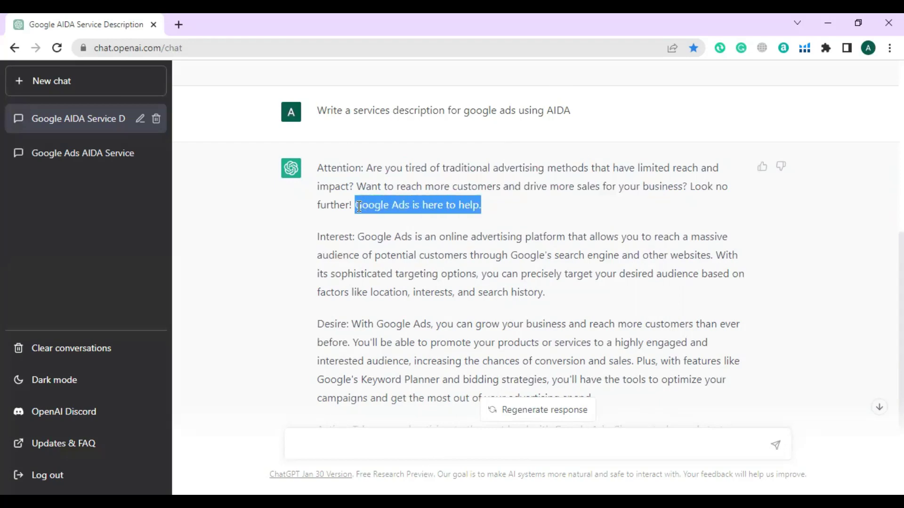
pyautogui.click(430, 270)
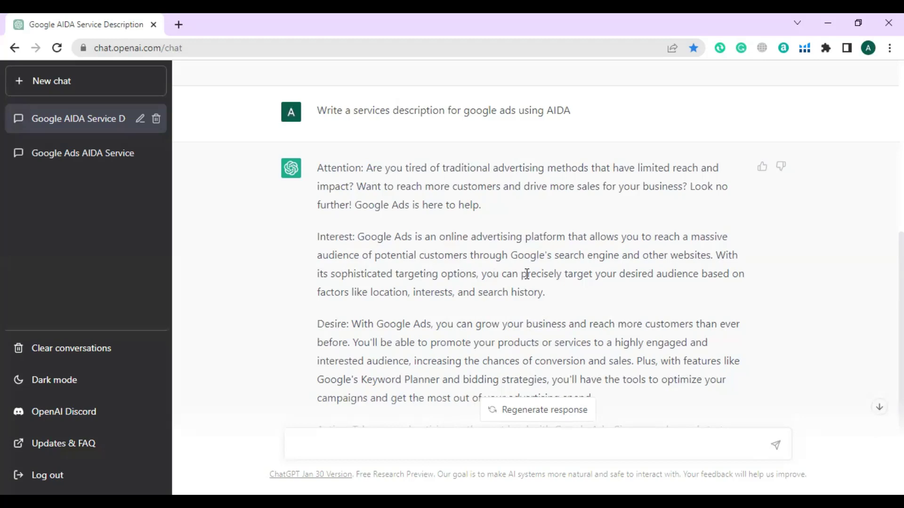
# Step: Review the Google Ads reply down to its Action paragraph and return to its prompt
pyautogui.scroll(-1, 526, 274)
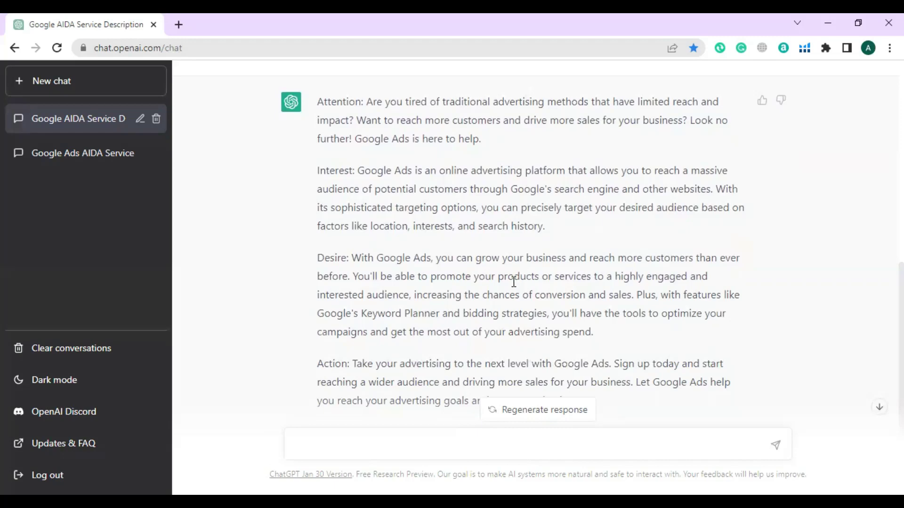
pyautogui.scroll(3, 514, 283)
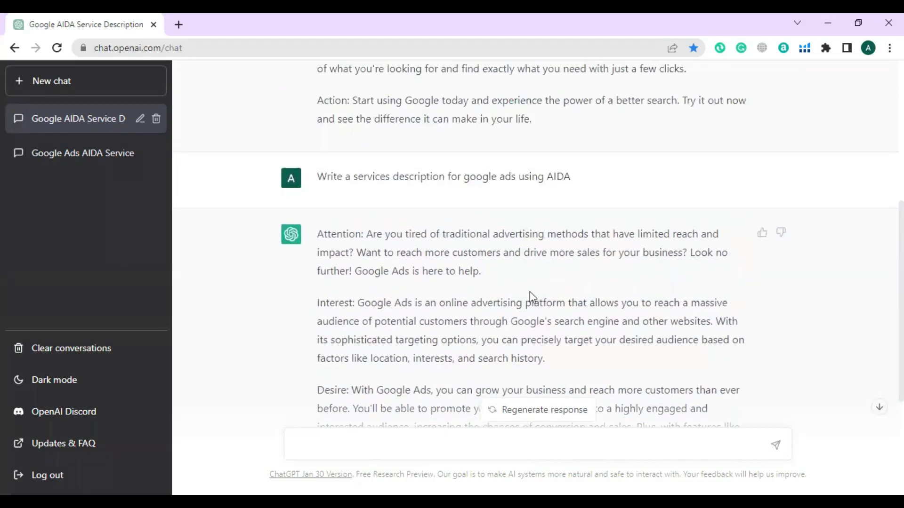
pyautogui.scroll(1, 530, 292)
pyautogui.scroll(-2, 530, 292)
pyautogui.scroll(-1, 530, 294)
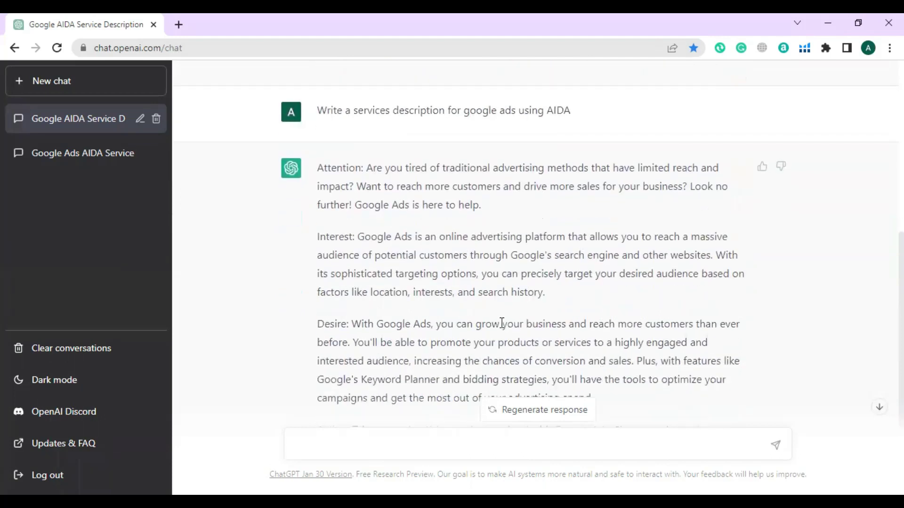